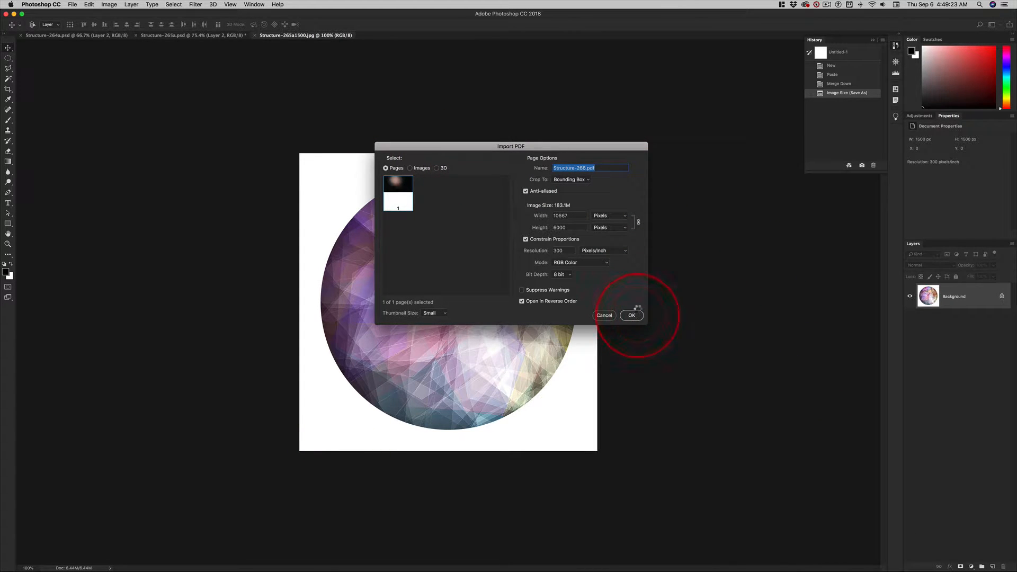
Import the page of Structure-266.pdf at 300 pixels/inch in RGB Color and apply Auto Tone to it
key("Return")
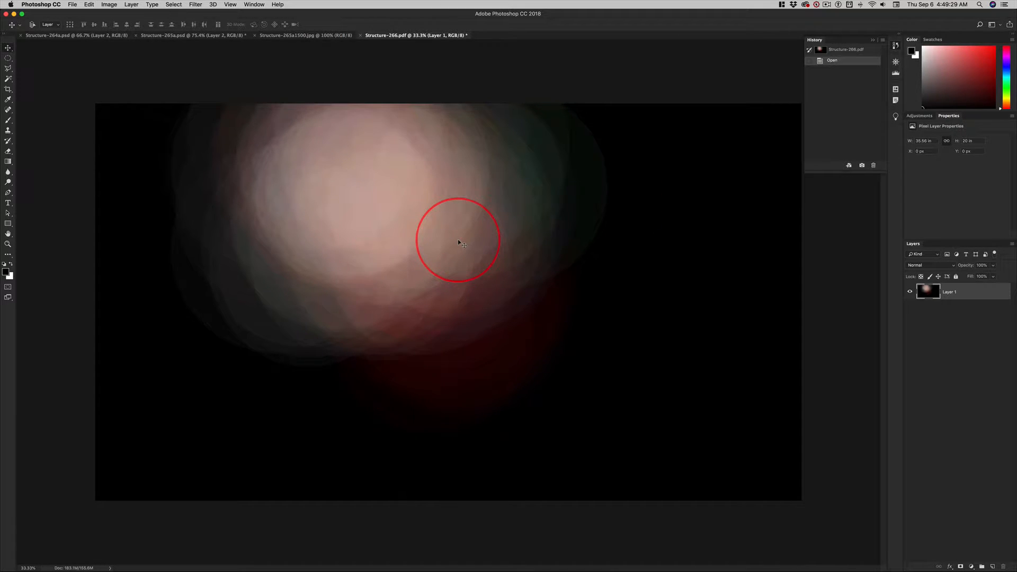
key("shift+super+l")
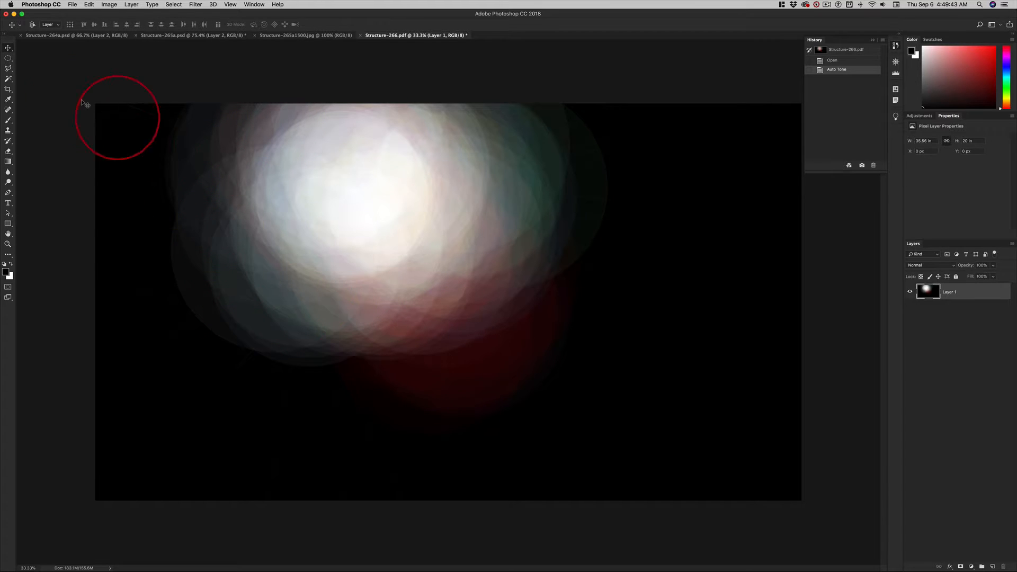
Select a circle around the bright area of the artwork with the Elliptical Marquee and copy it to a new layer
left_click(8, 59)
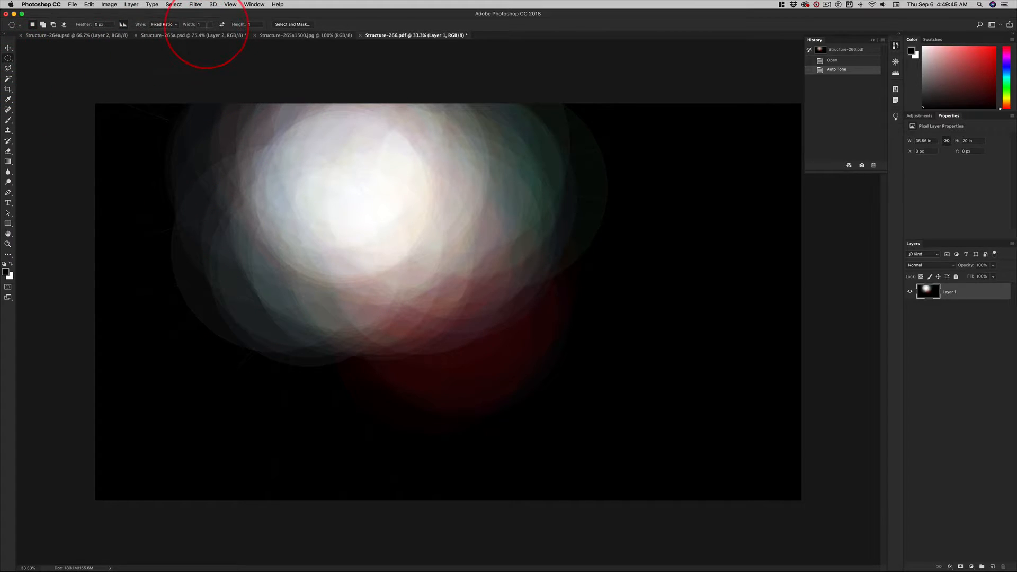
left_click_drag(242, 122, 452, 326)
left_click_drag(389, 223, 357, 227)
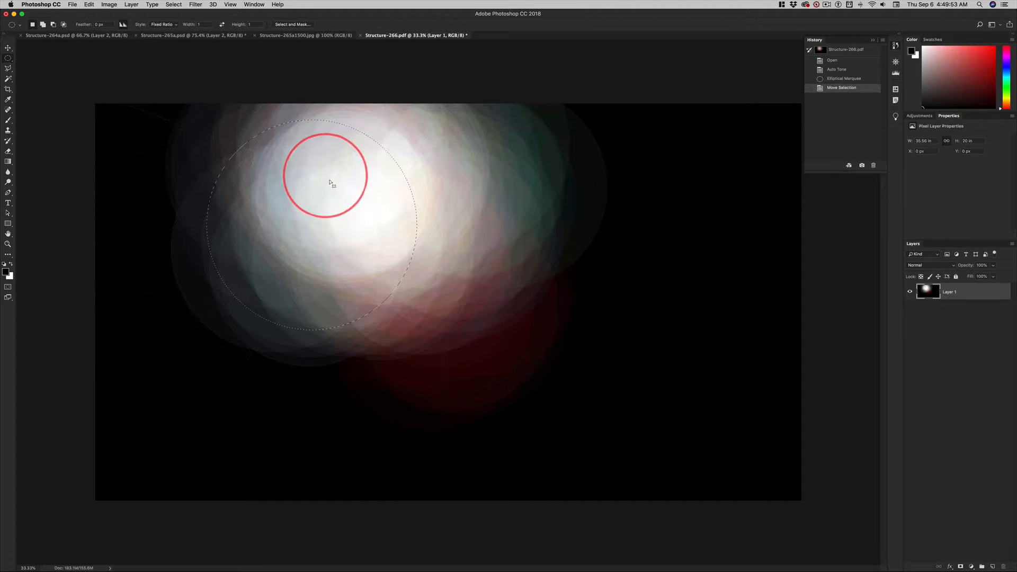
key("super")
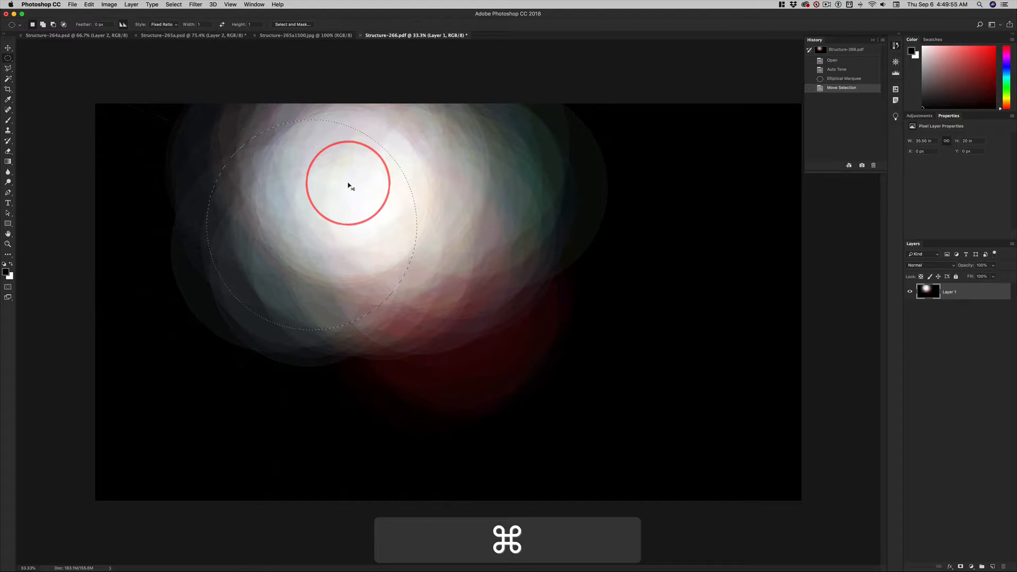
key("super+j")
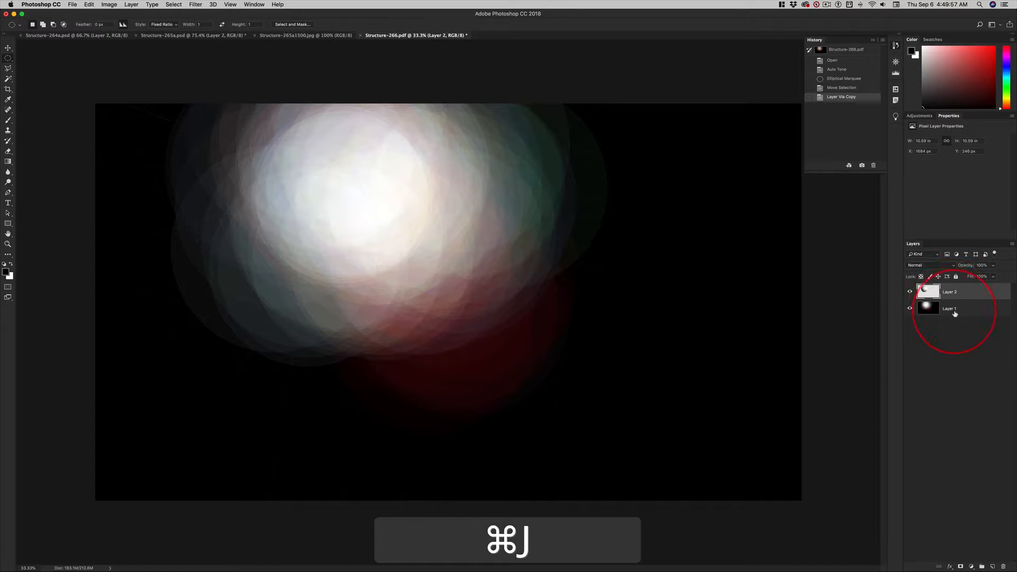
Fill Layer 1 with white and trim the canvas to the circle on all sides, based on the bottom right pixel color
left_click(955, 314)
key("super+BackSpace")
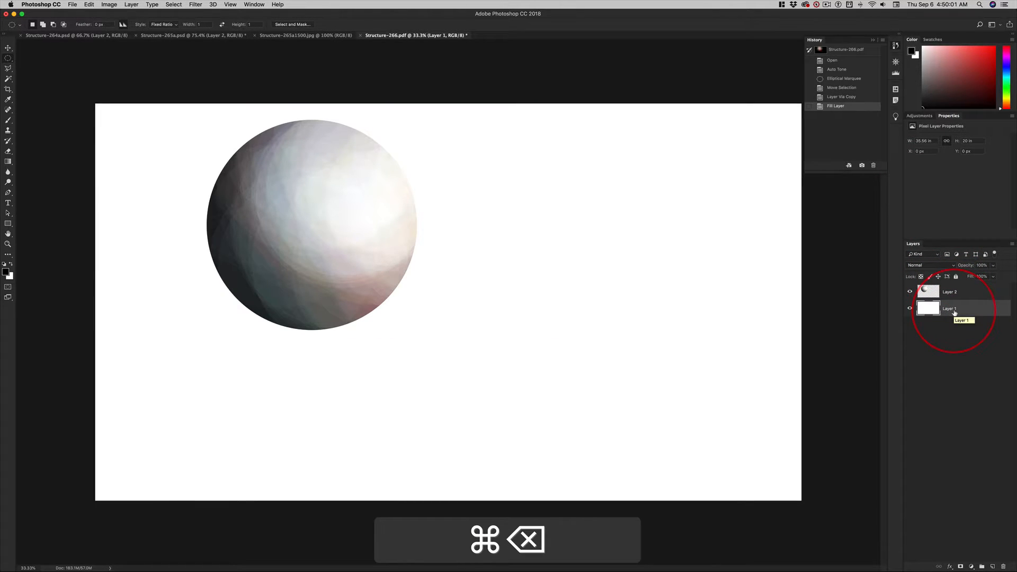
key("ctrl+alt+super+t")
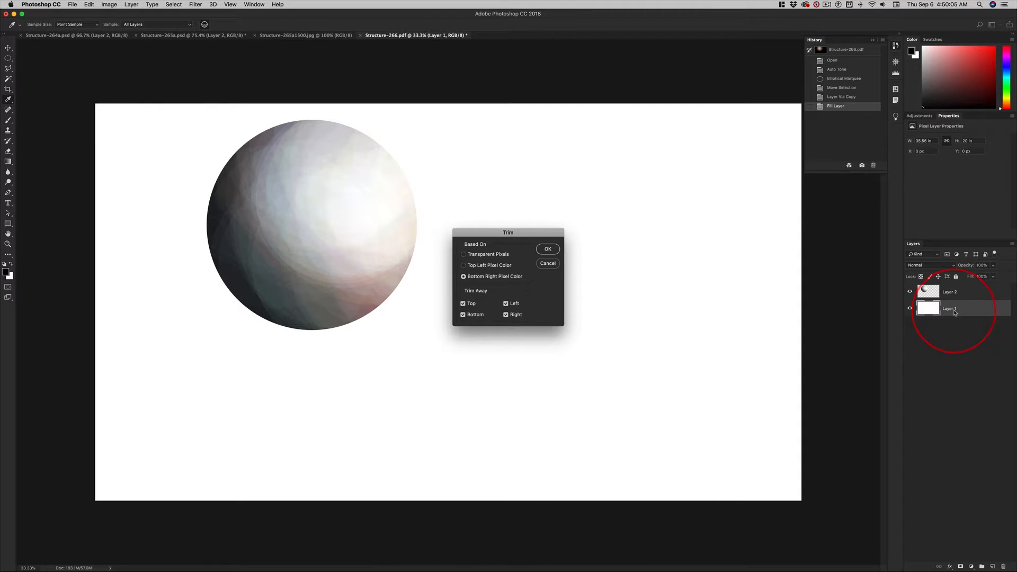
key("Return")
key("m")
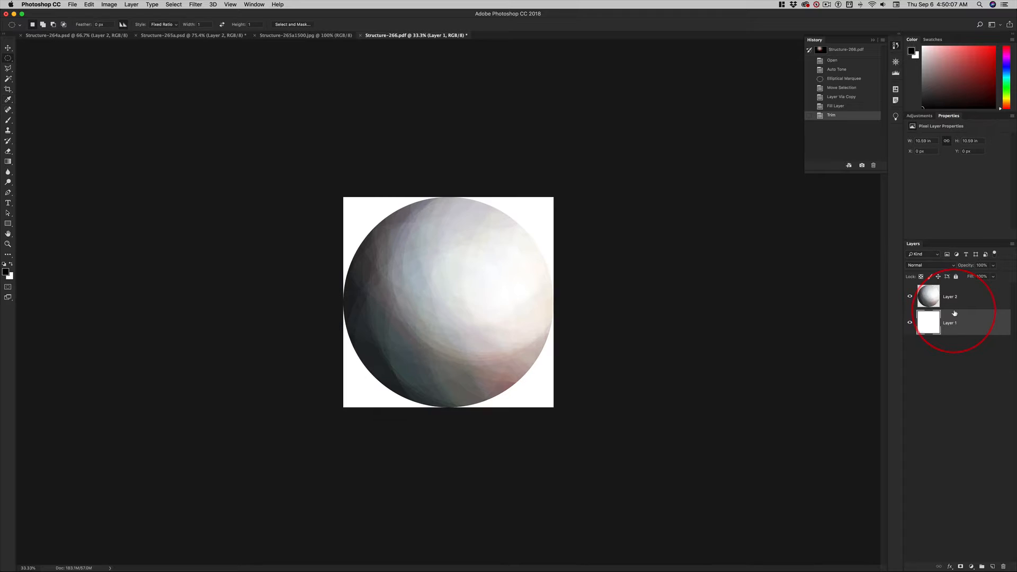
Resize the image to 3000 pixels wide with proportions kept, resampling with Preserve Details 2.0
key("alt+super+i")
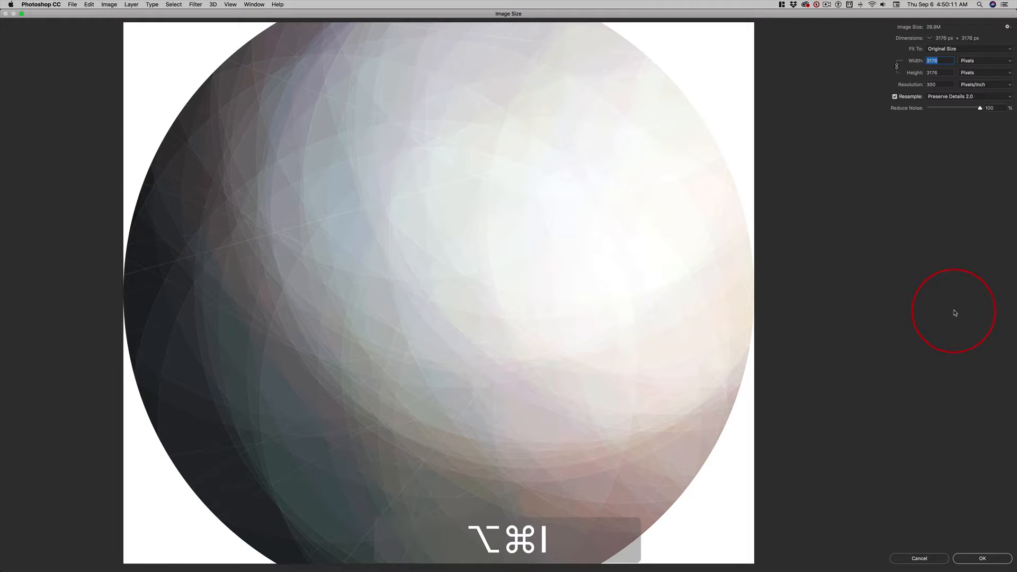
type("3000")
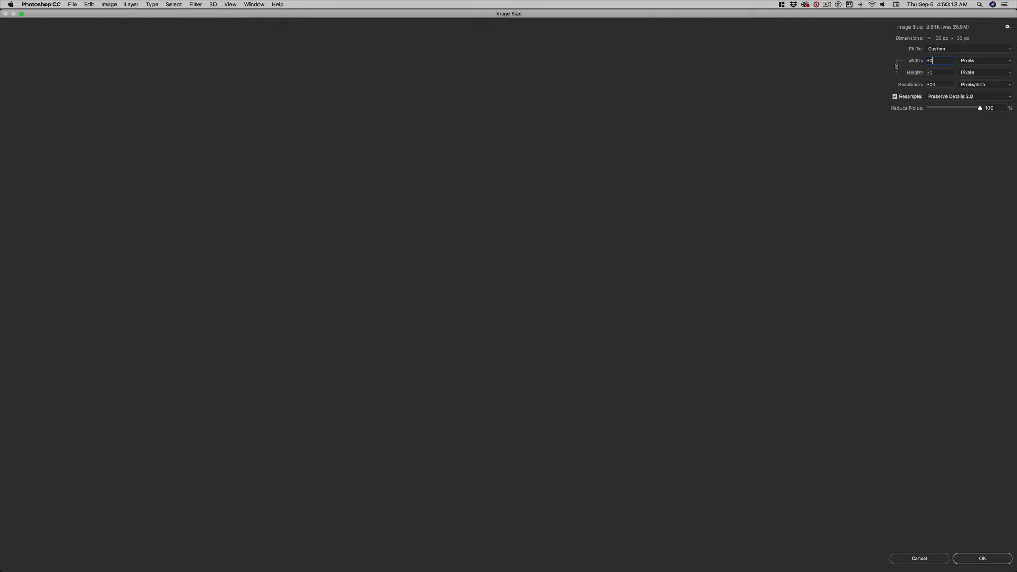
key("Return")
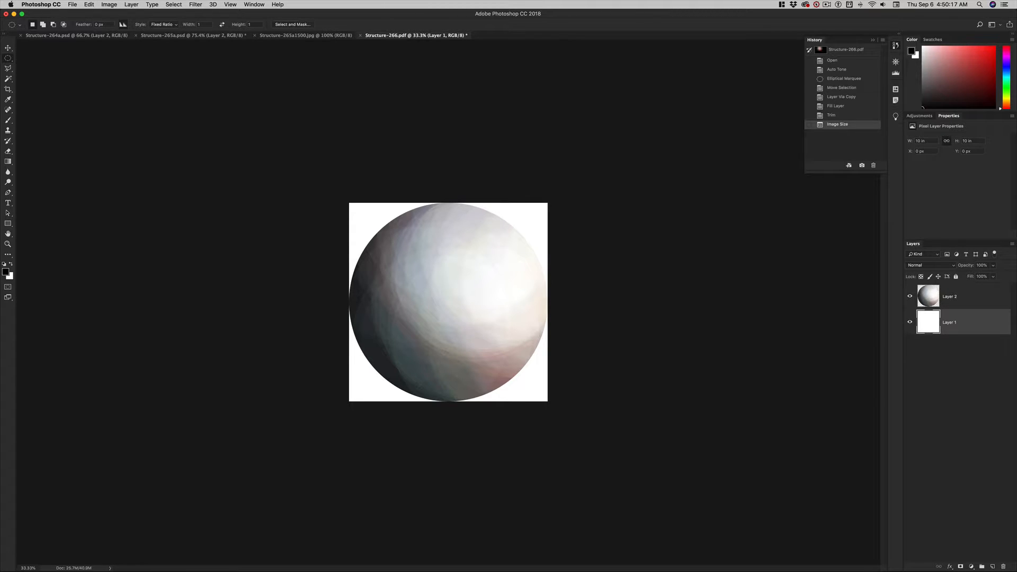
Enlarge the canvas to 3500 × 3500 pixels from the centre and fill the background layer with white
key("alt+super+c")
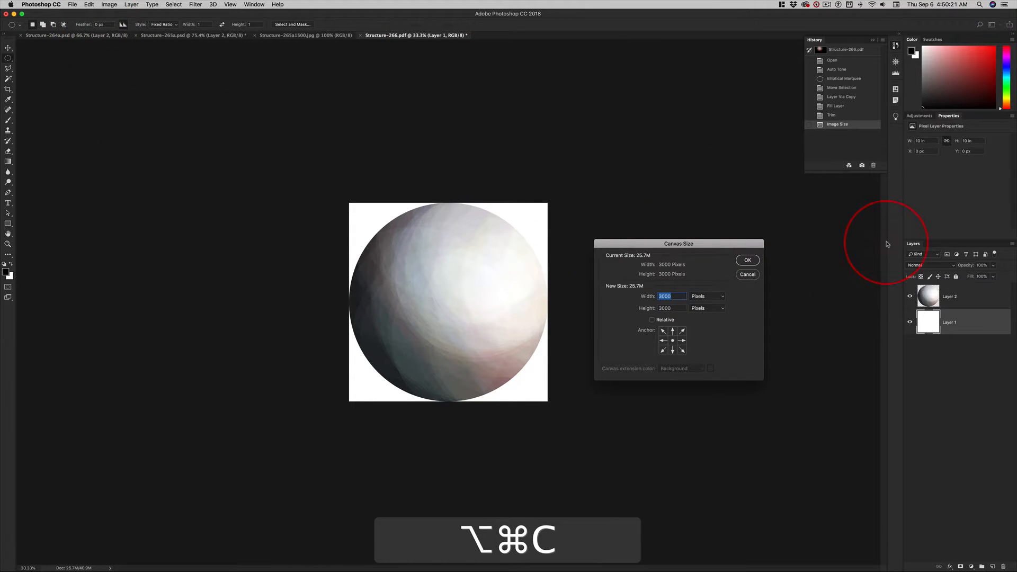
type("3500")
key("Tab")
type("35")
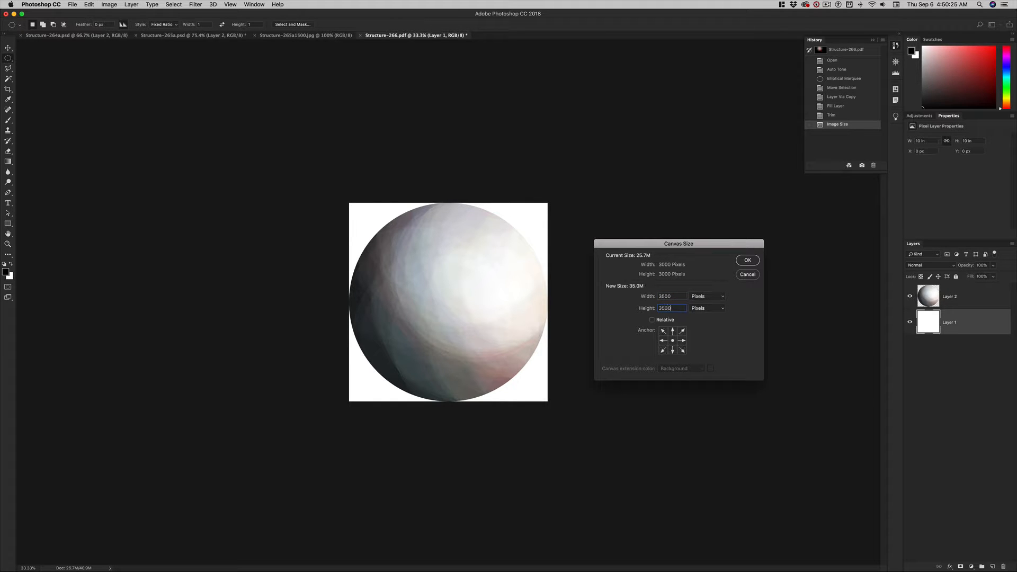
type("00")
key("Return")
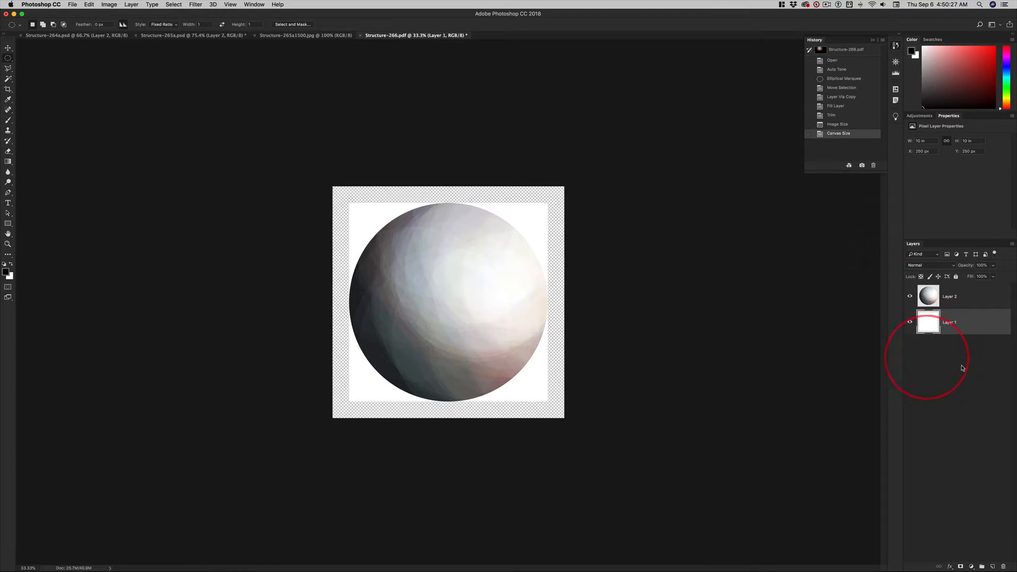
key("super+BackSpace")
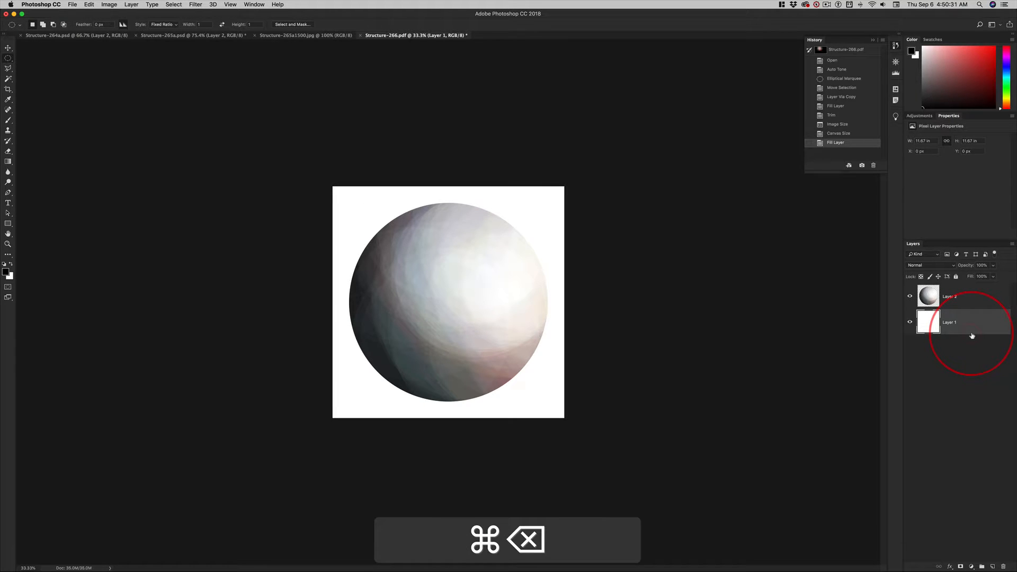
Convert Layer 2 to a Smart Object and open the Camera Raw Filter on it
left_click(971, 300)
key("alt+shift+super+o")
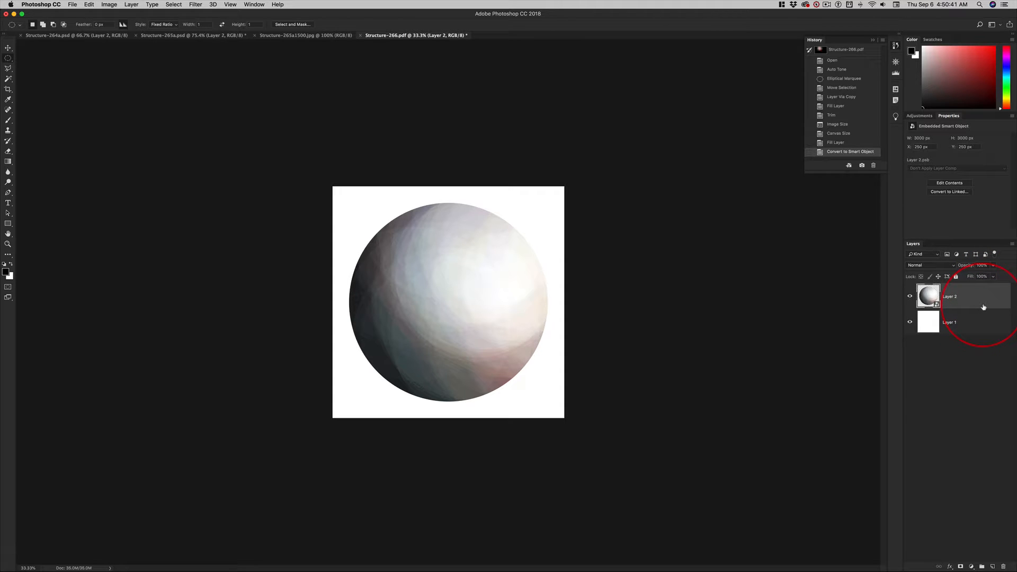
key("alt+shift+super+a")
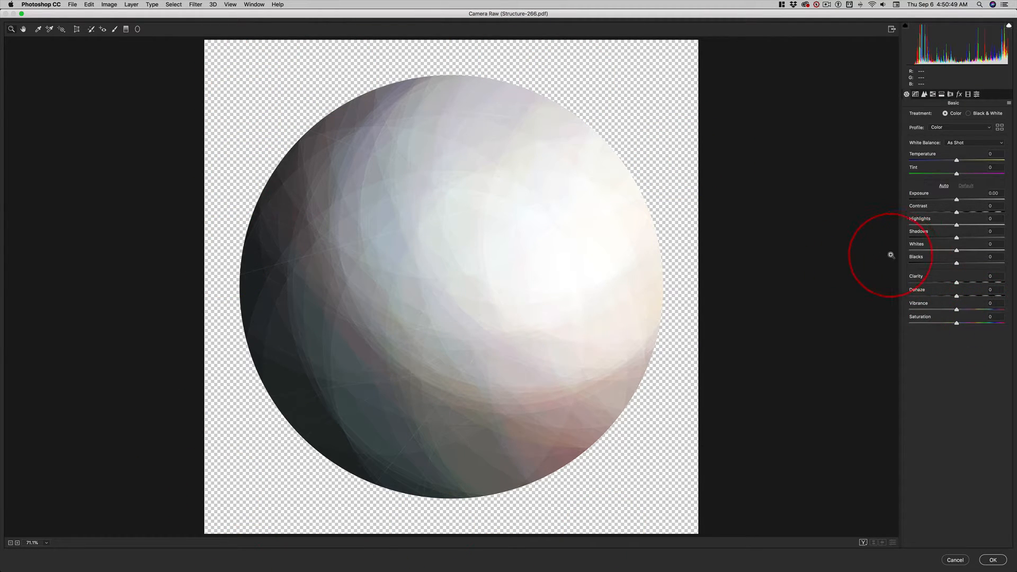
Set Camera Raw's Dehaze to +39, Clarity to +45, Shadows to +39 and Contrast to +44
left_click_drag(943, 292, 970, 276)
left_click(952, 276)
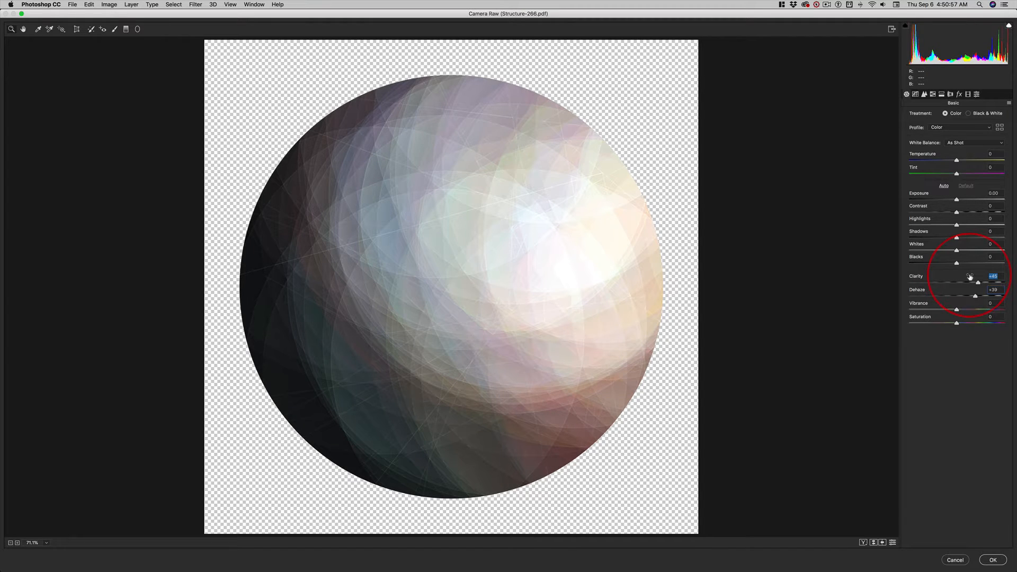
left_click_drag(949, 235, 971, 210)
left_click(960, 210)
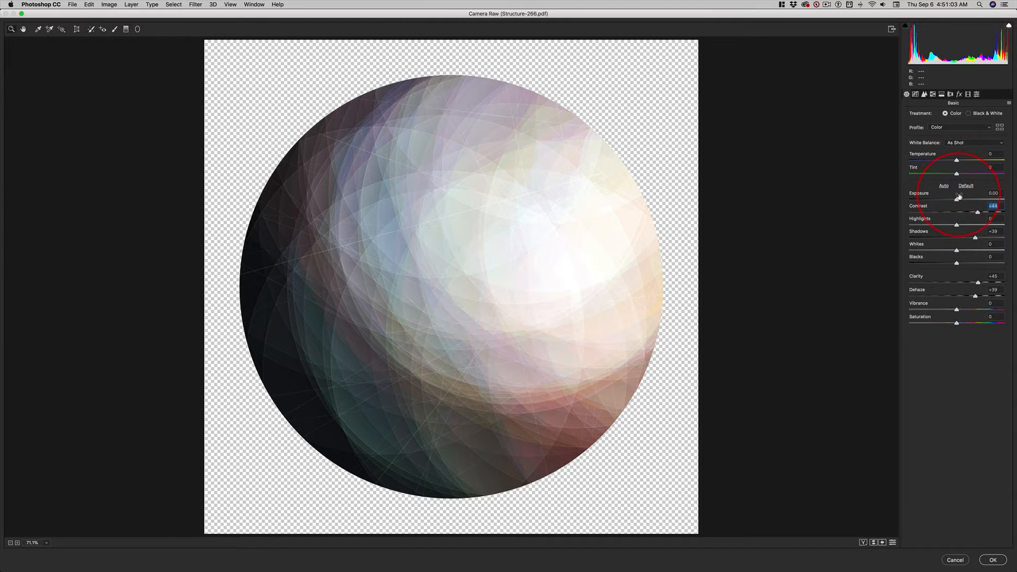
Set Exposure to +0.09, Highlights to -100, Blacks to -11 and Whites to +4
left_click(958, 195)
left_click_drag(958, 195, 888, 220)
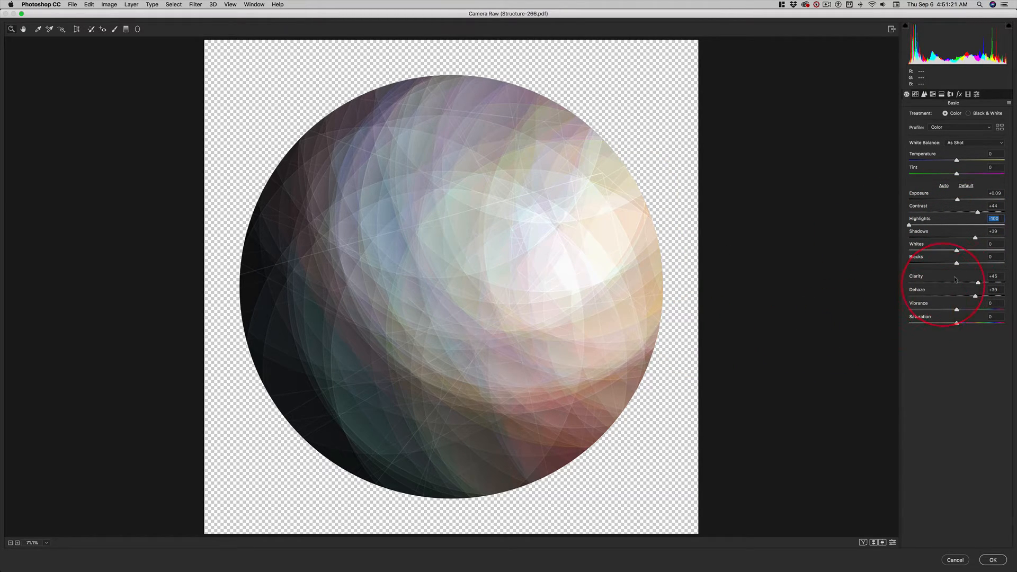
left_click_drag(955, 261, 960, 247)
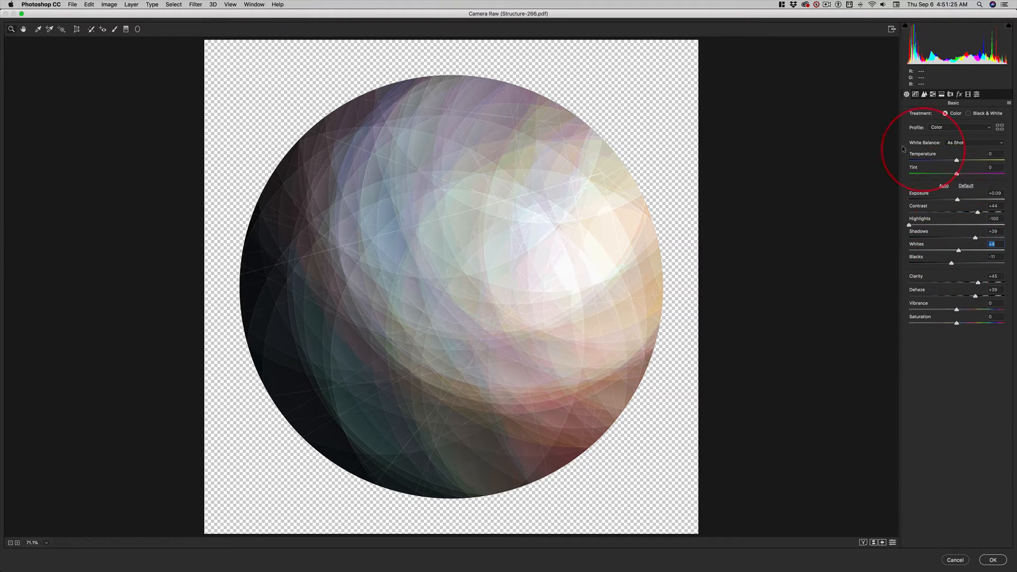
Darken the edges with a negative Post Crop Vignetting amount in Highlight Priority style and apply the Camera Raw Filter
left_click(959, 94)
left_click_drag(956, 196, 938, 197)
double_click(948, 195)
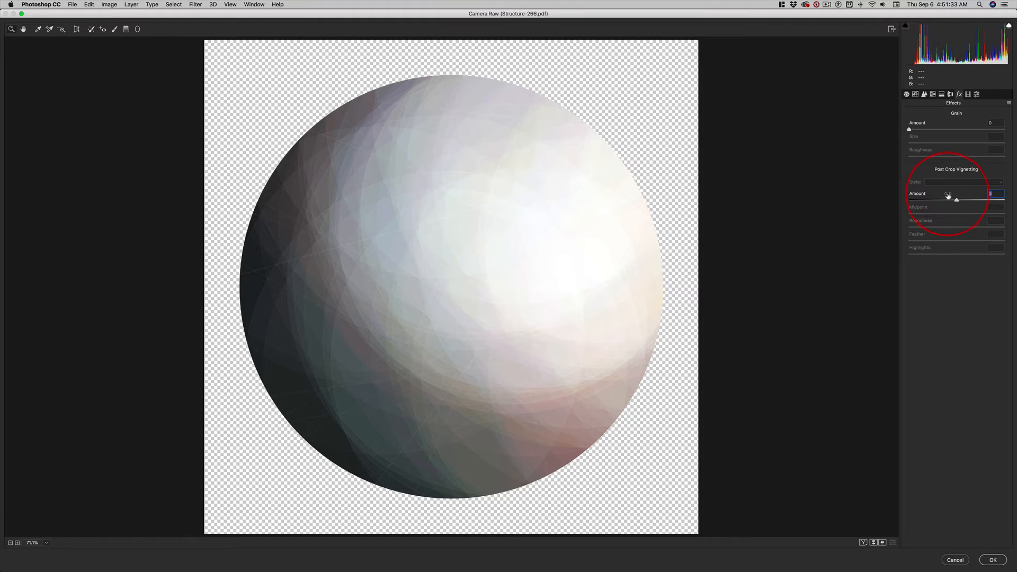
key("super+z")
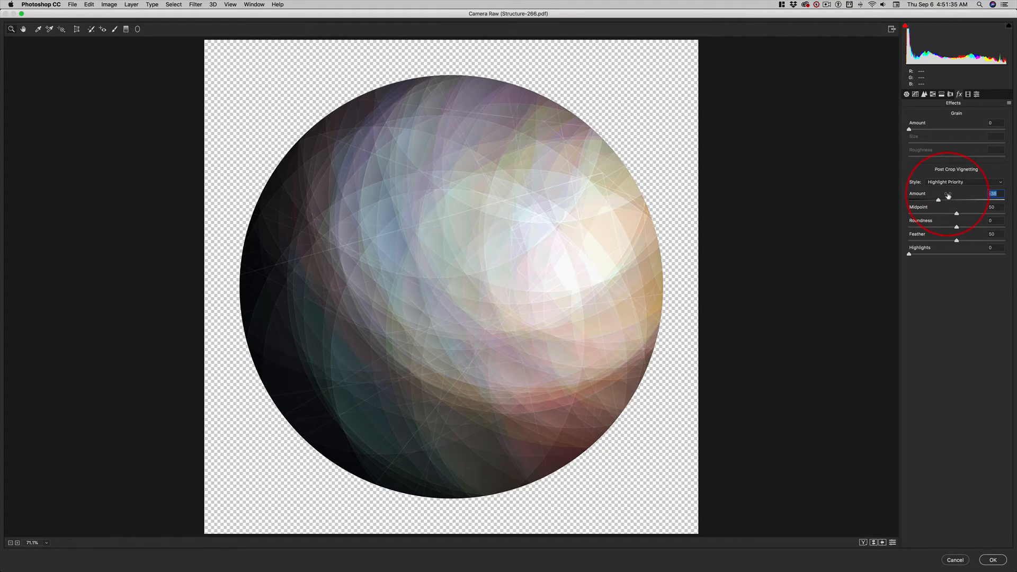
left_click(994, 560)
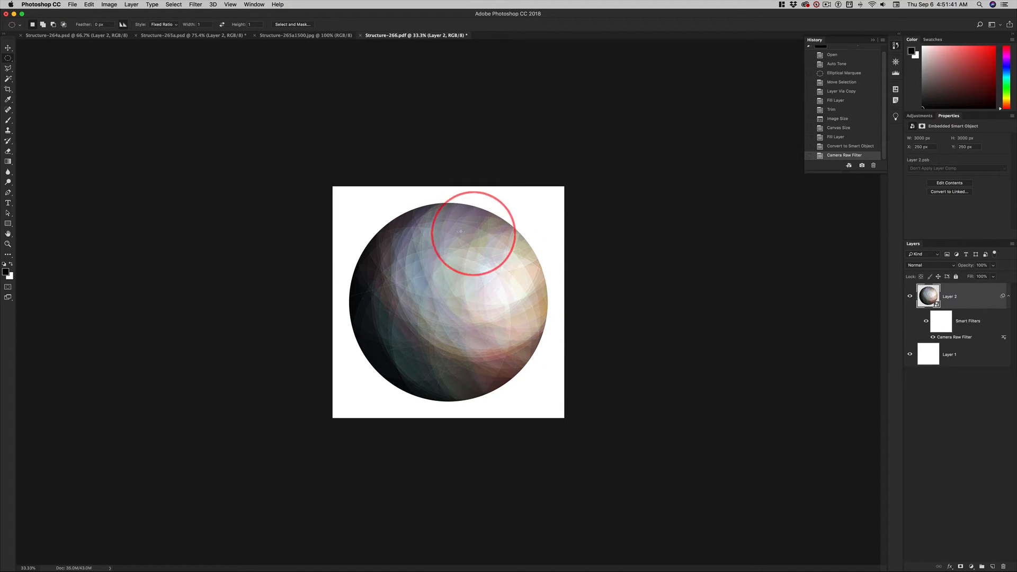
Save the layered document in Photoshop format as Structure-266a.psd in the Saves folder
left_click(8, 47)
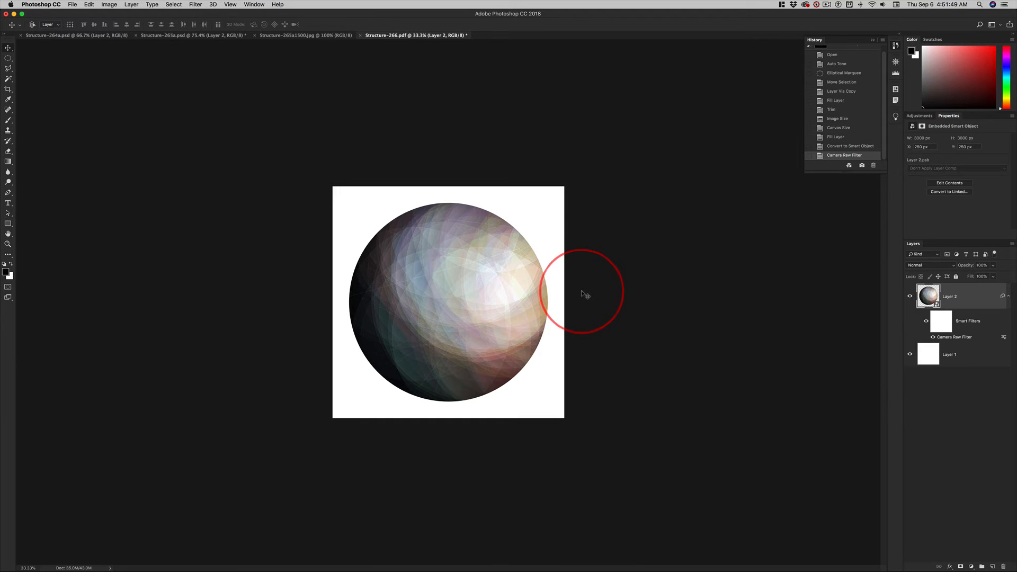
key("super+s")
key("Right")
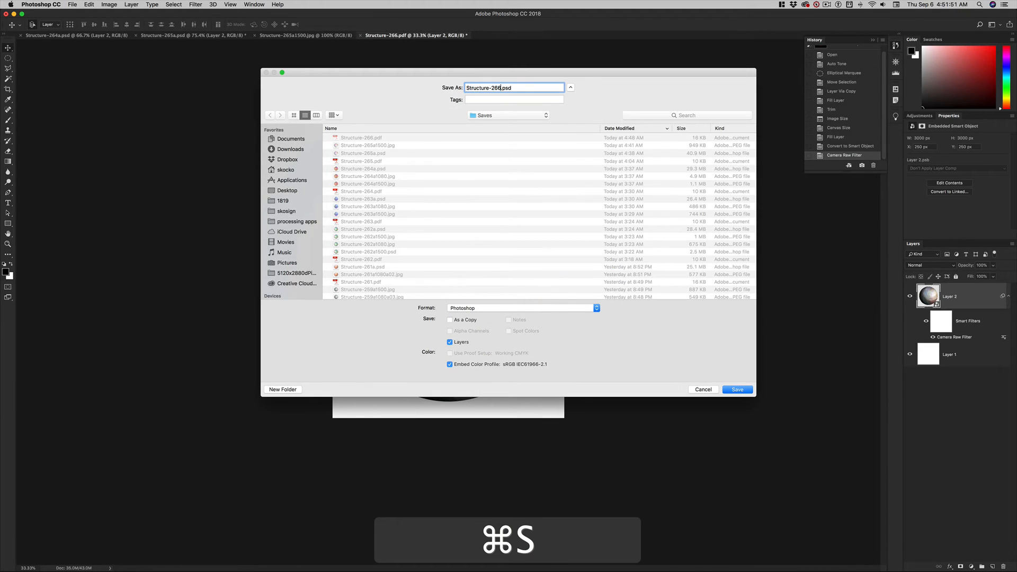
key("Return")
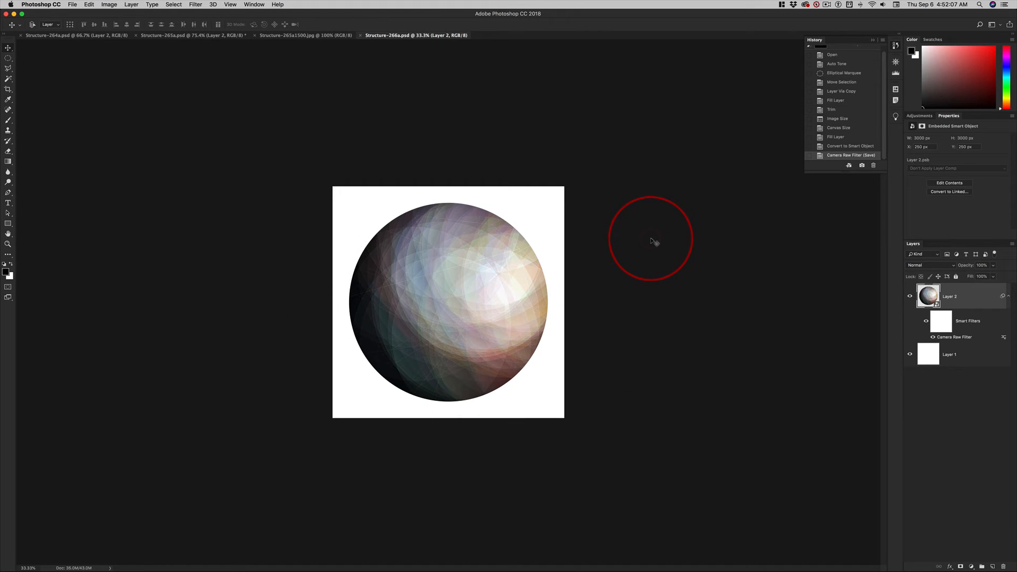
Switch to the full-screen source artwork to compare it with the finished sphere, and return to Photoshop
key("super+Tab")
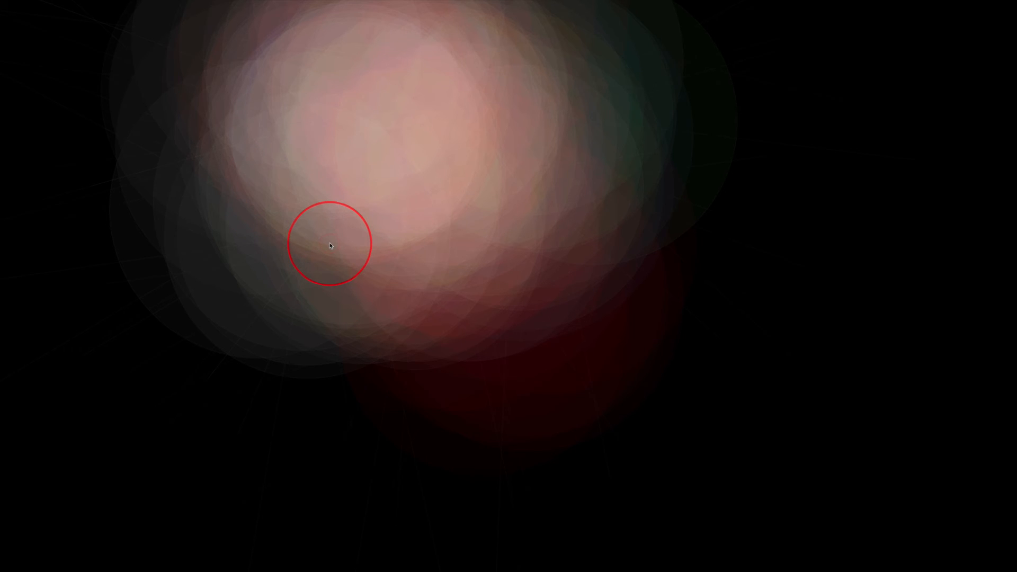
key("super+Tab")
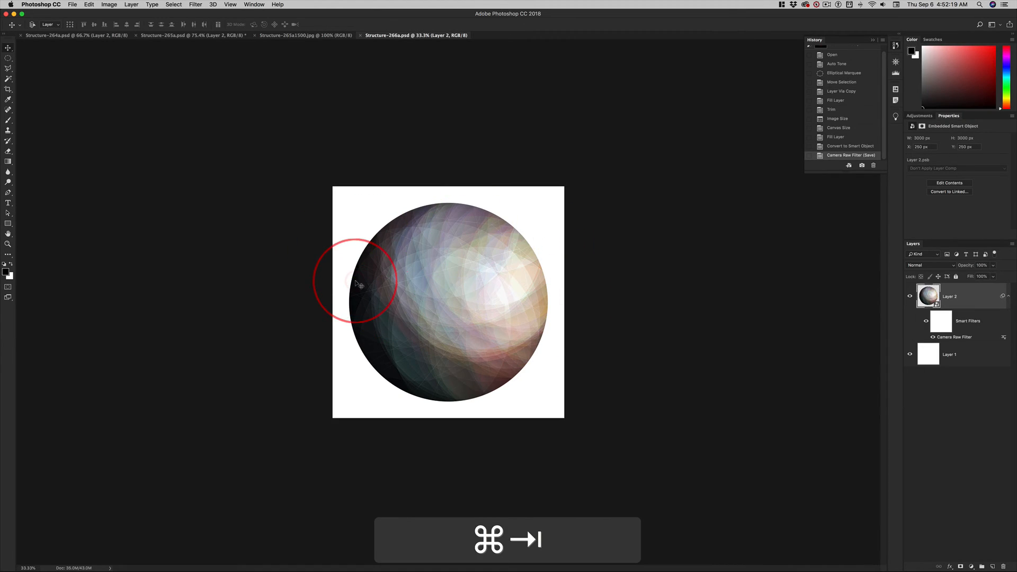